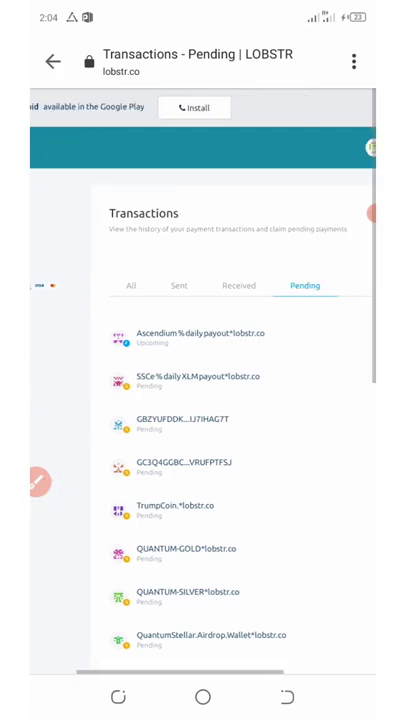
scroll(203, 400, "right", 3)
- Circle the Ascendium daily payout and then its +100000 ASCe amount, clearing each mark
mouse_move(100, 300)
left_mouse_down()
mouse_move(234, 318)
mouse_move(130, 363)
mouse_move(96, 305)
left_mouse_up()
left_click(335, 658)
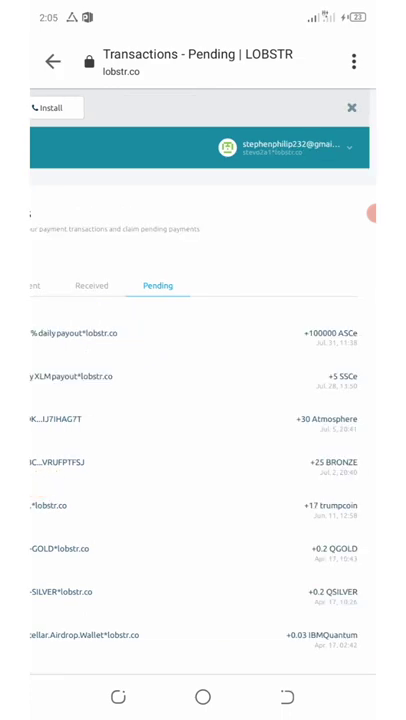
left_click(45, 483)
left_click(351, 318)
left_click_drag(351, 318, 350, 316)
left_click(335, 658)
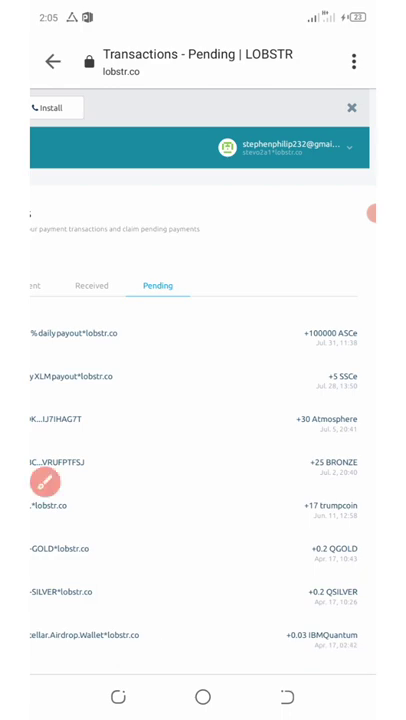
- Open the Ascendium +100000 ASCe details, circle $97.53 estimated value and Jul. 31 date, then erase
left_click(190, 336)
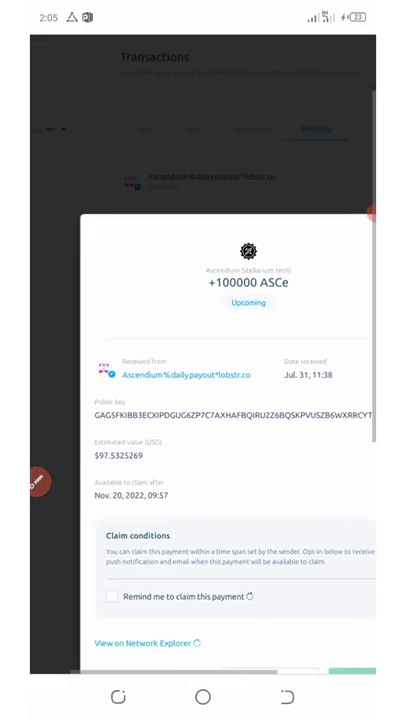
left_click(22, 466)
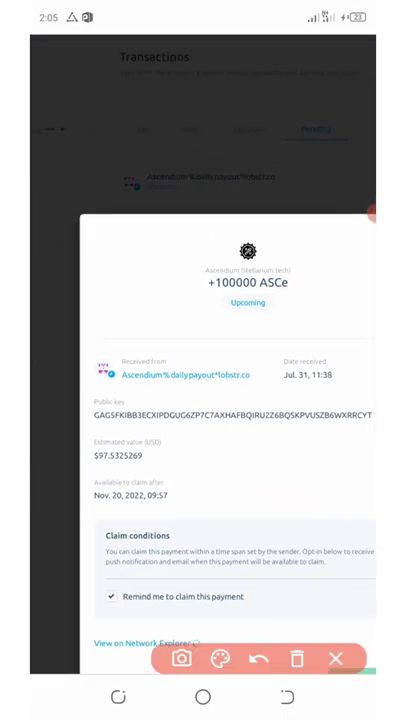
left_click(94, 414)
left_click_drag(94, 414, 111, 487)
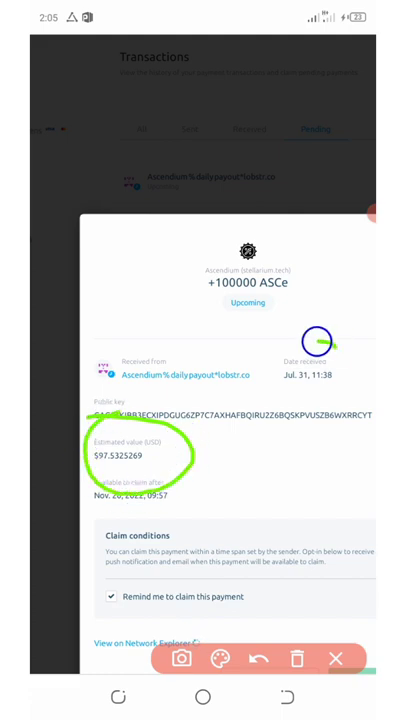
left_click_drag(318, 345, 345, 370)
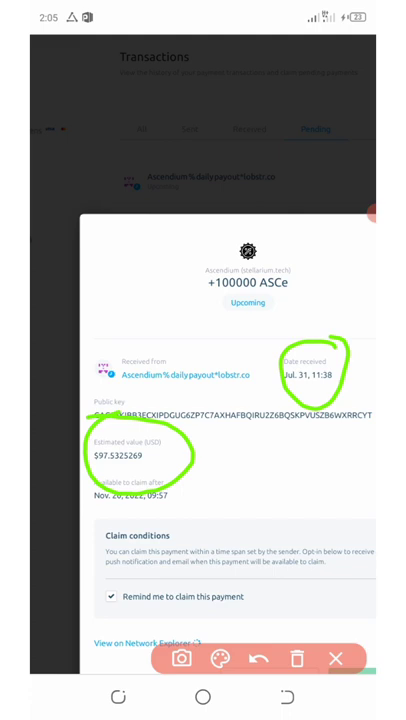
left_click(297, 658)
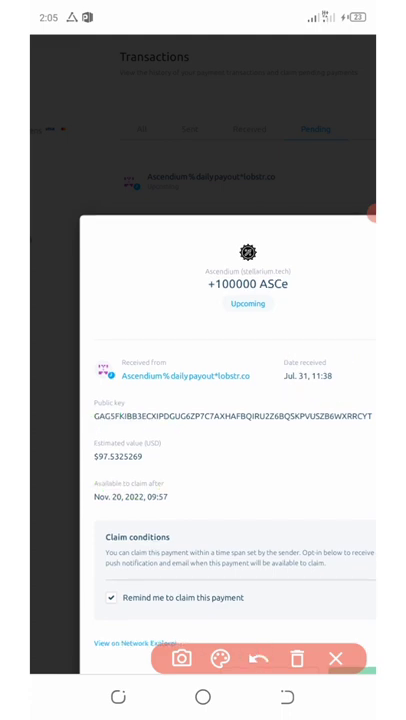
- Circle 'Available to claim after Nov. 20, 2022' and put away the drawing tools
left_click_drag(100, 472, 163, 465)
left_click(335, 658)
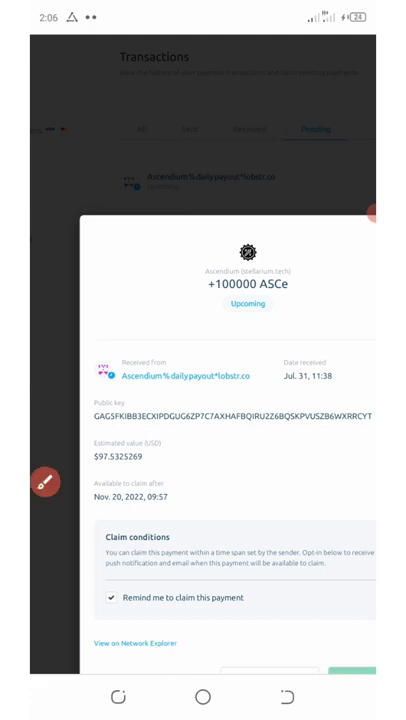
scroll(200, 400, "down", 3)
scroll(200, 400, "right", 3)
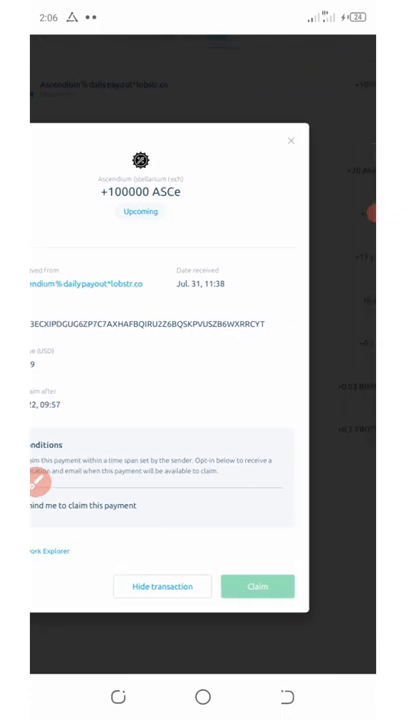
scroll(200, 360, "left", 3)
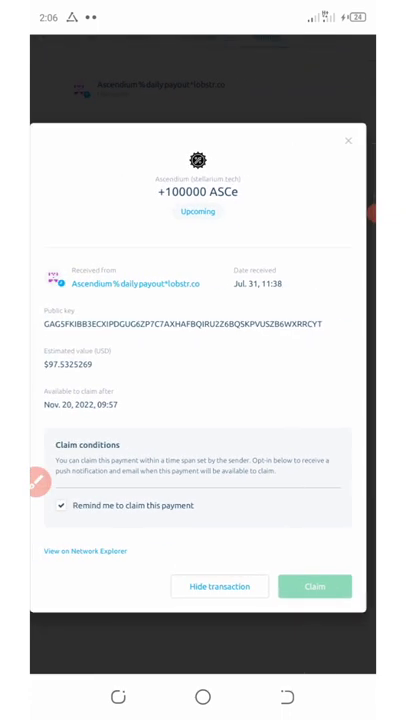